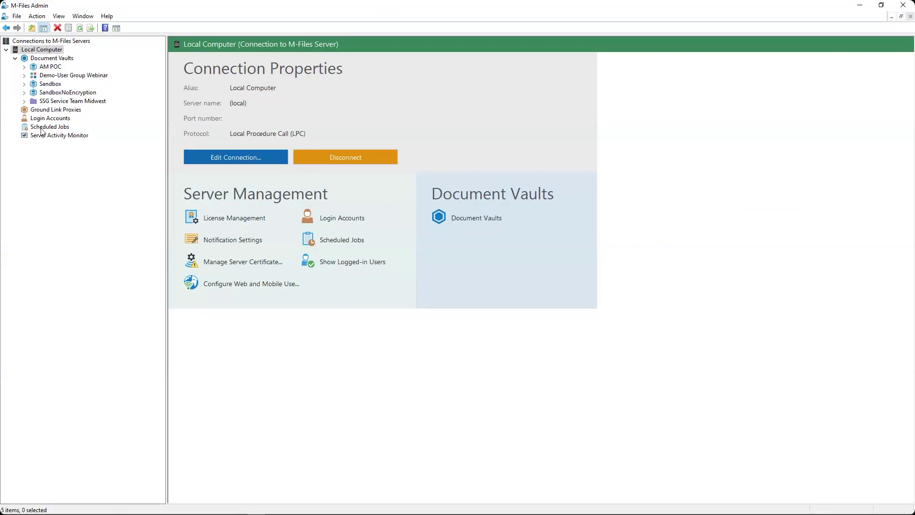
Step: Review the server's scheduled backup jobs, including the properties of the SandboxNoEncryption full backup job and the failed FBVault backup entry
{"action": "left_click", "coordinate": [41, 128]}
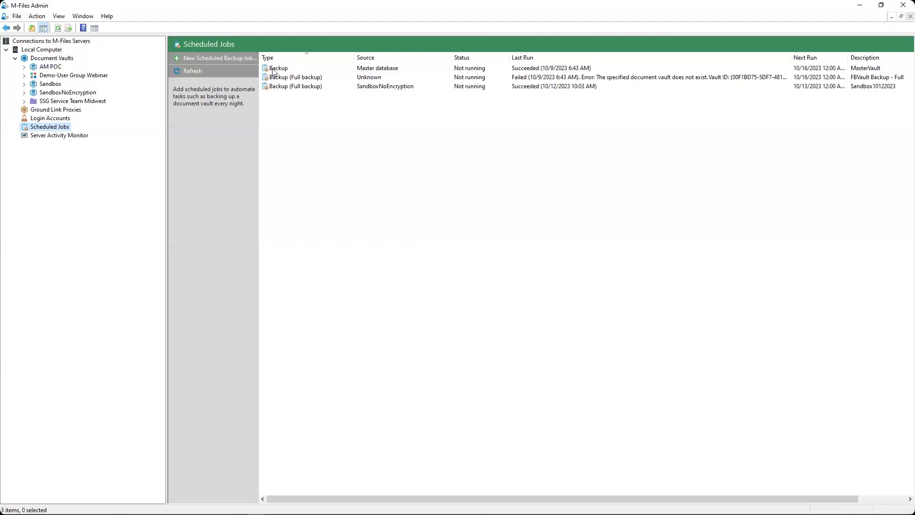
{"action": "left_click", "coordinate": [376, 70]}
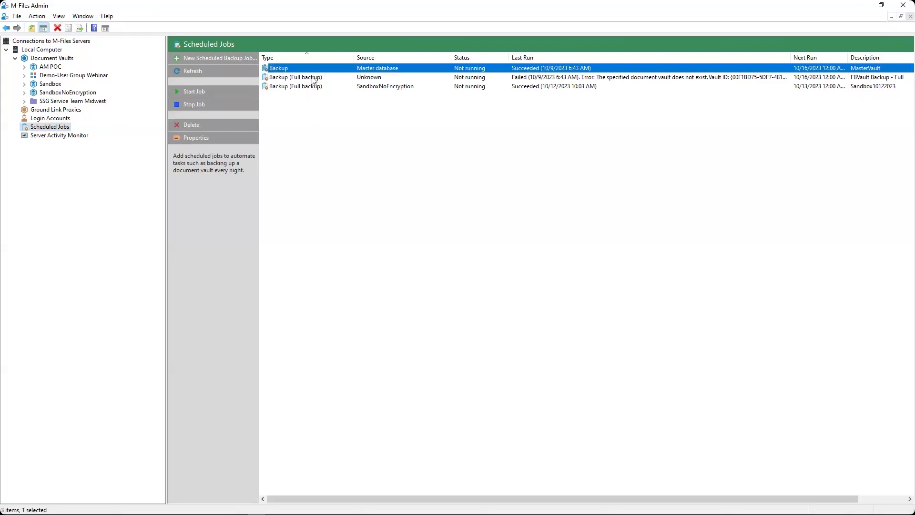
{"action": "double_click", "coordinate": [288, 88]}
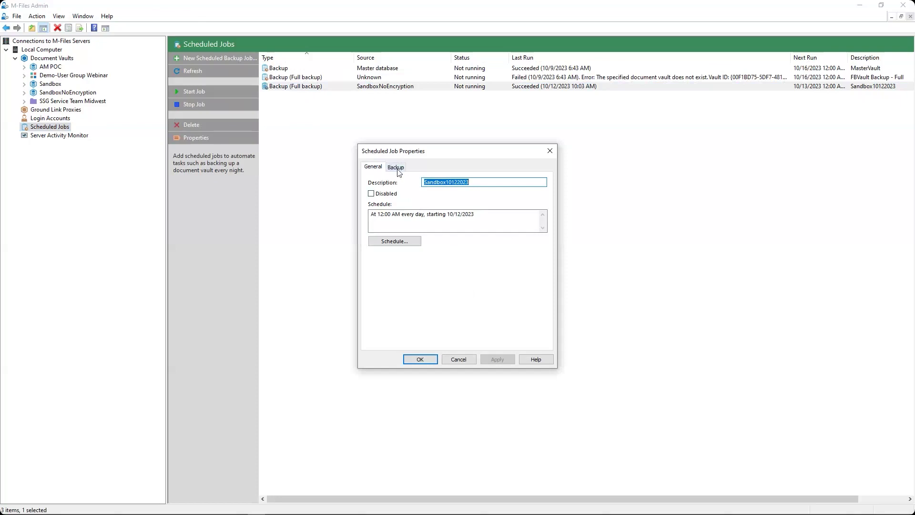
{"action": "left_click", "coordinate": [459, 360]}
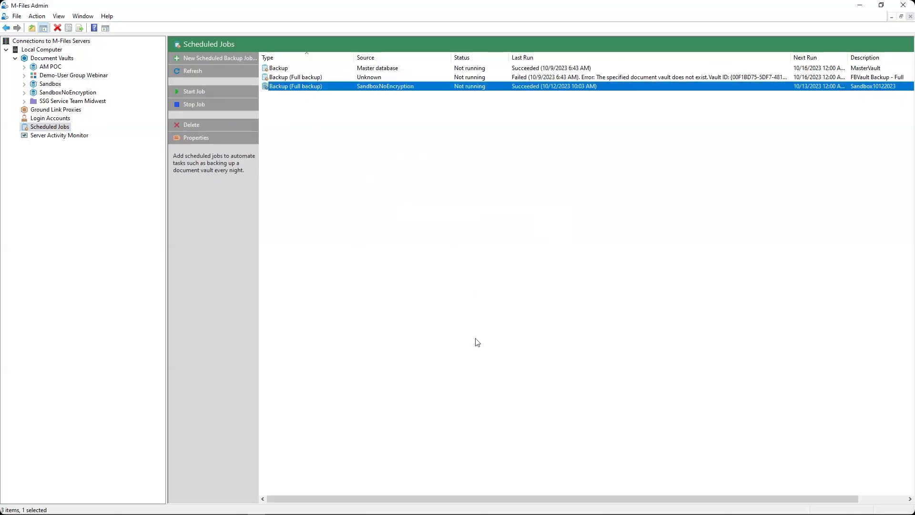
{"action": "left_click", "coordinate": [525, 81]}
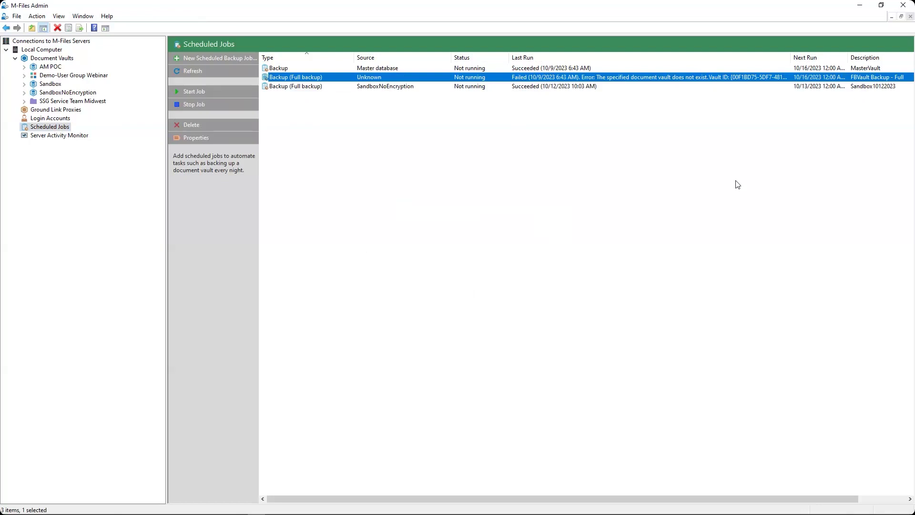
Step: Examine the Server Activity Monitor's most active sessions, modified objects and background processes
{"action": "left_click", "coordinate": [45, 136]}
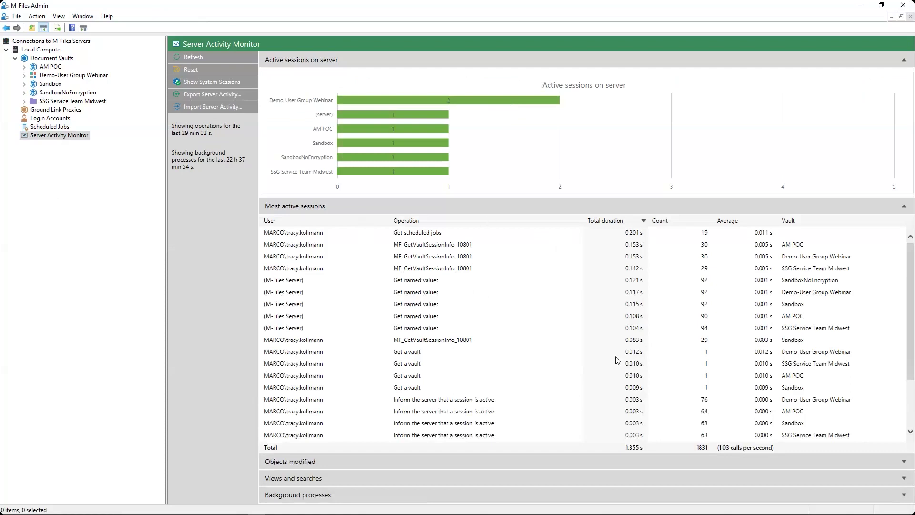
{"action": "scroll", "coordinate": [596, 406], "scroll_direction": "down", "scroll_amount": 2}
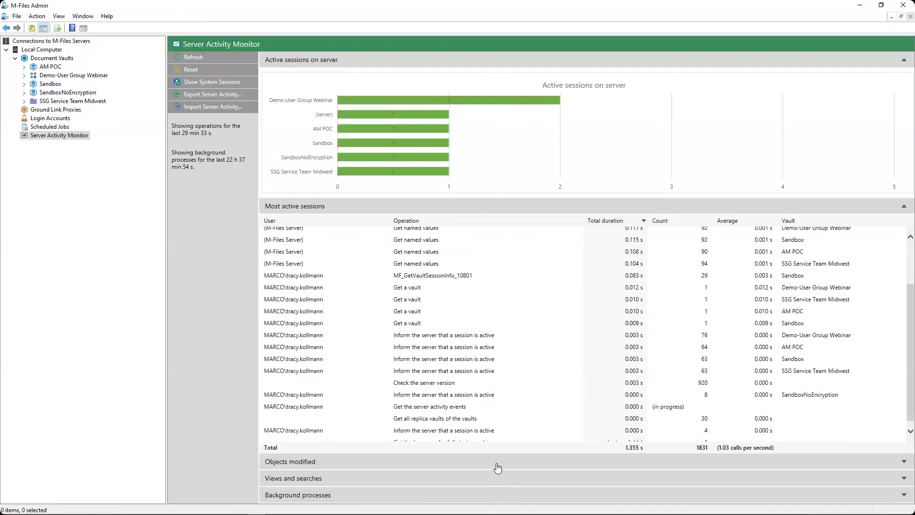
{"action": "left_click", "coordinate": [905, 207]}
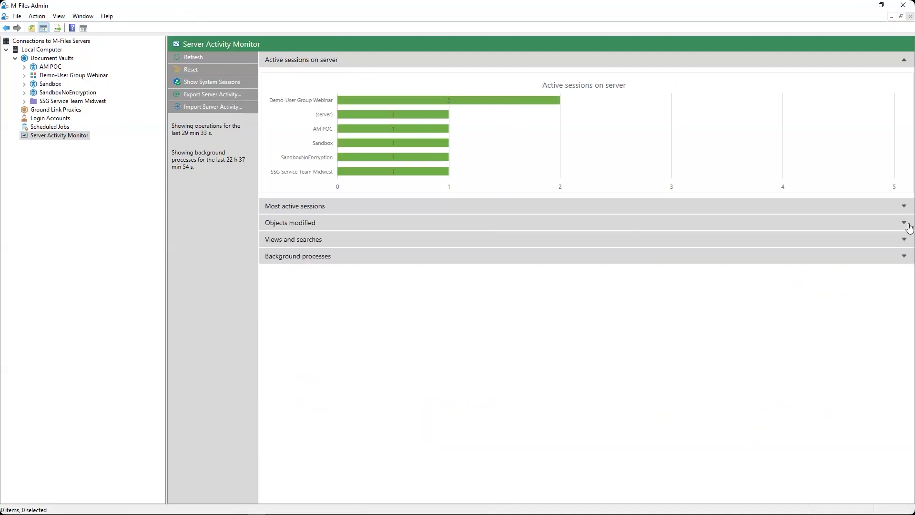
{"action": "left_click", "coordinate": [907, 223]}
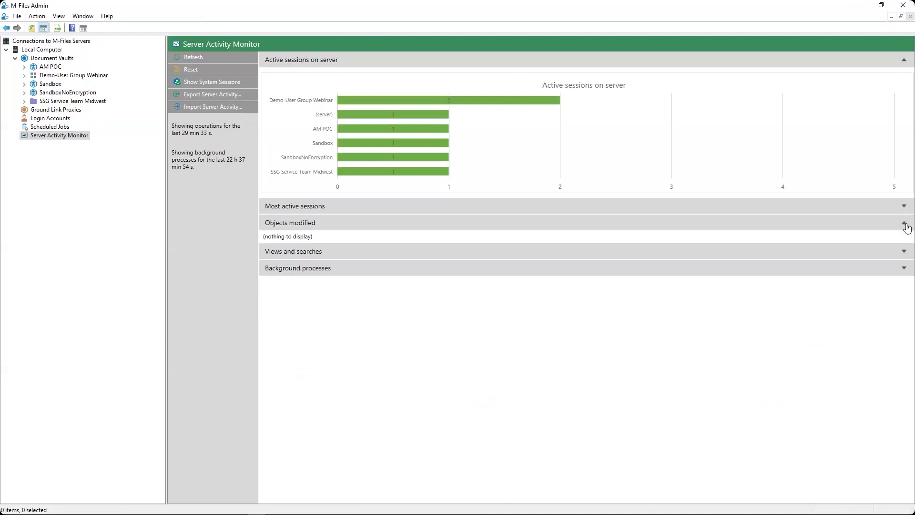
{"action": "left_click", "coordinate": [905, 224]}
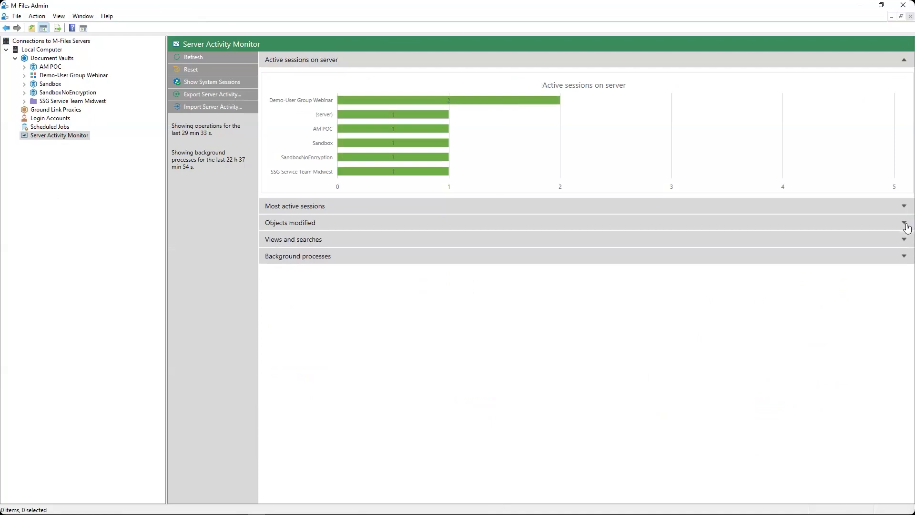
{"action": "left_click", "coordinate": [906, 257]}
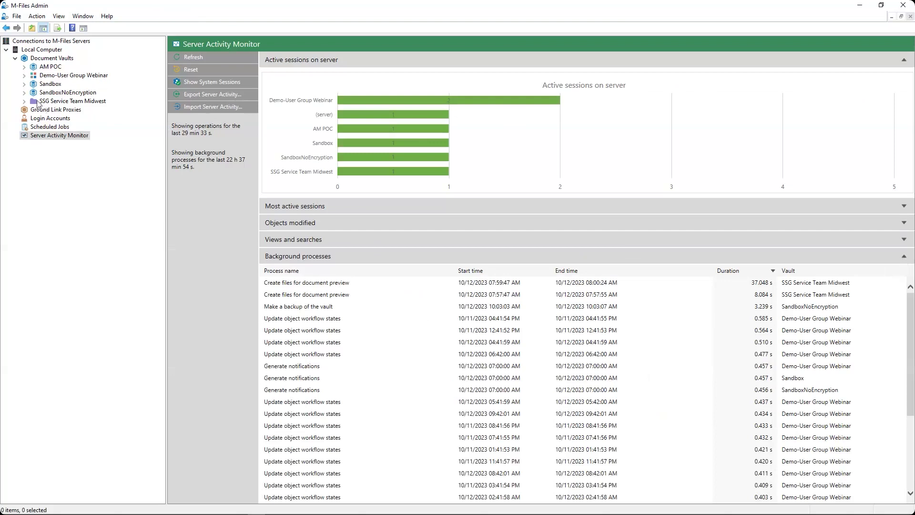
Step: Check the SandboxNoEncryption vault's scheduled optimization job, widening the Last Run column to read more of its text
{"action": "left_click", "coordinate": [26, 94]}
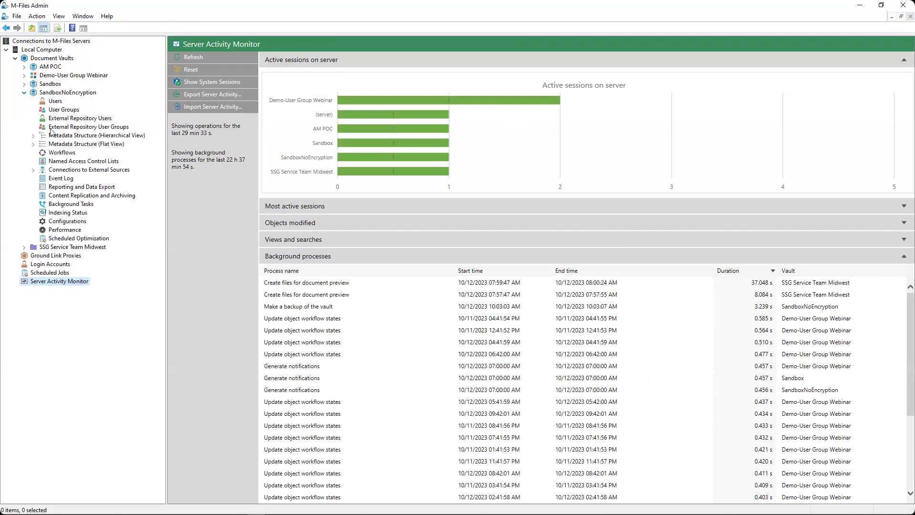
{"action": "left_click", "coordinate": [87, 240]}
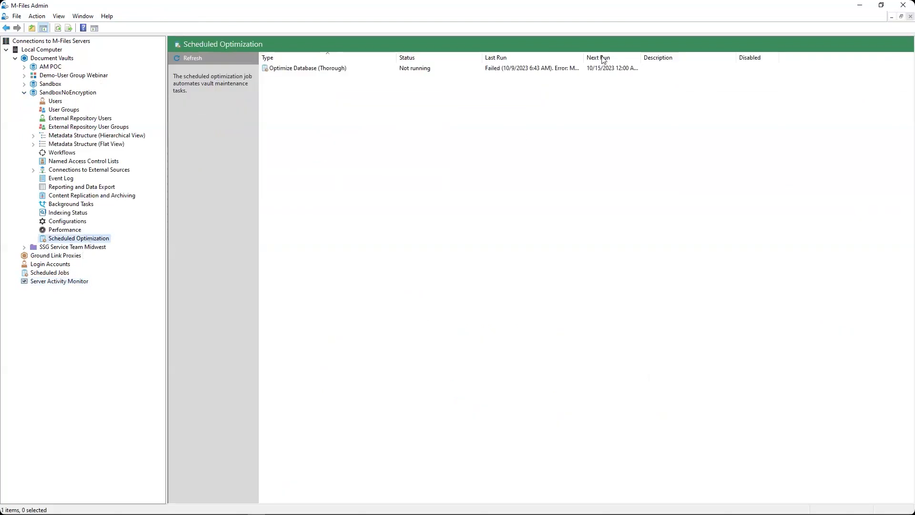
{"action": "left_click_drag", "start_coordinate": [584, 57], "coordinate": [672, 57]}
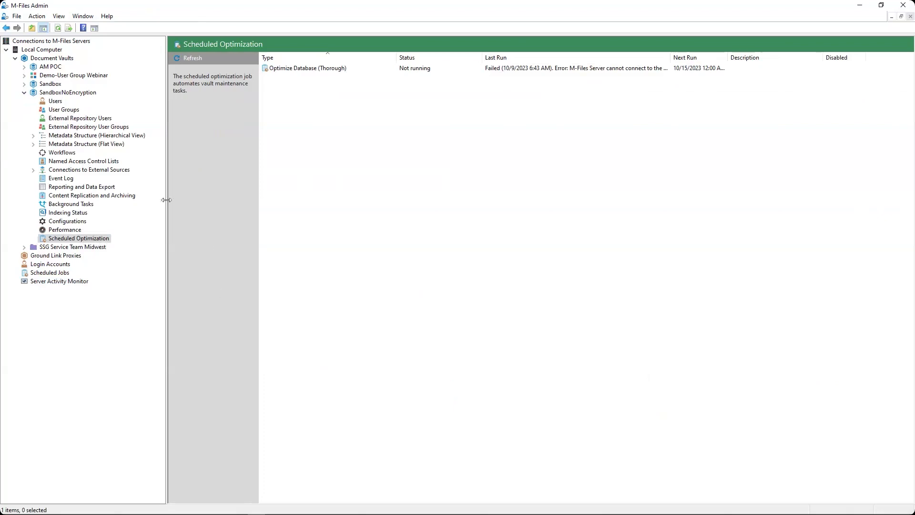
Step: Open the SandboxNoEncryption vault's event log and browse the event types available for a filtered view, without applying a filter
{"action": "left_click", "coordinate": [66, 178]}
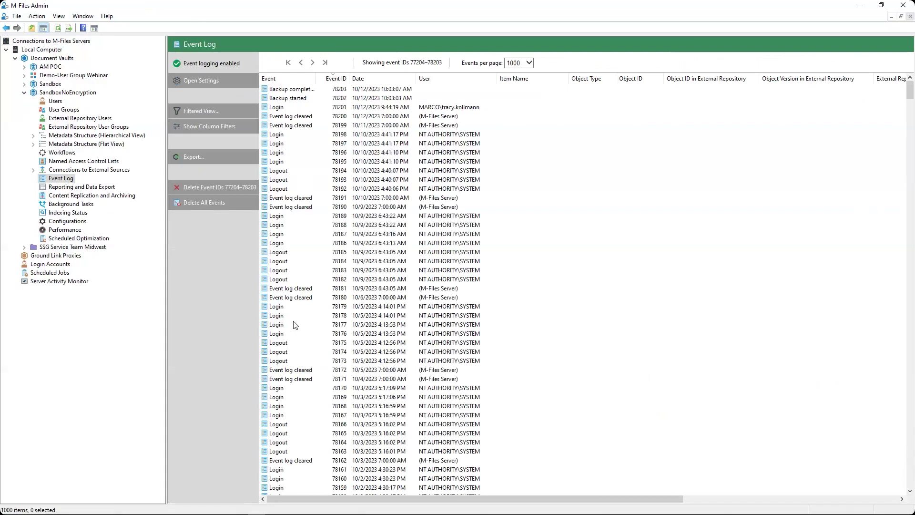
{"action": "left_click", "coordinate": [200, 114]}
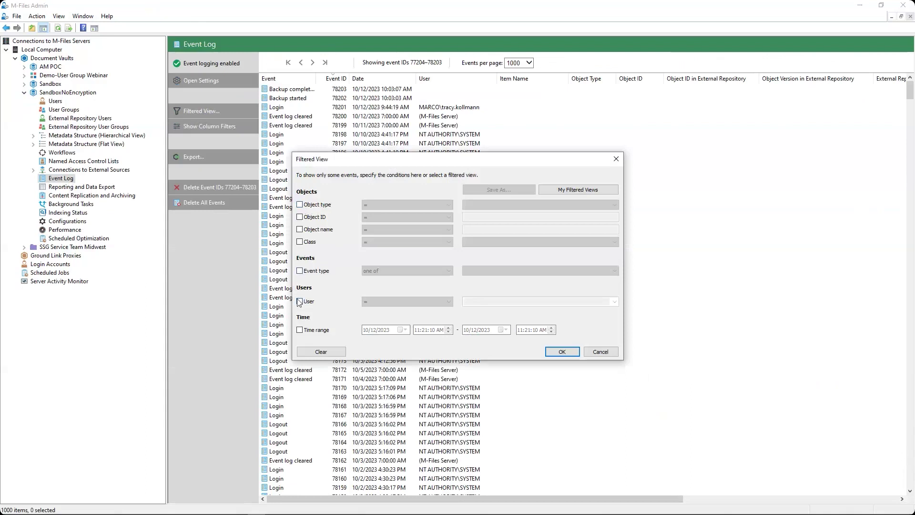
{"action": "left_click", "coordinate": [300, 271]}
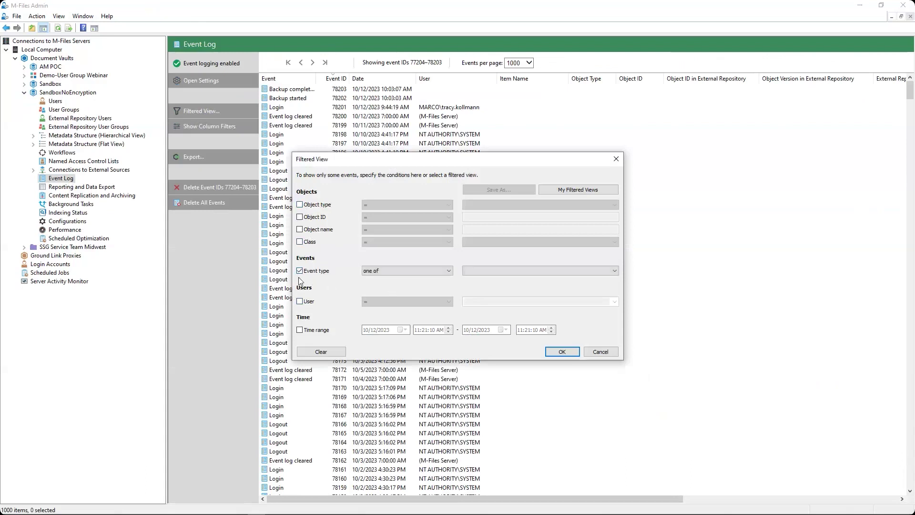
{"action": "left_click", "coordinate": [505, 270]}
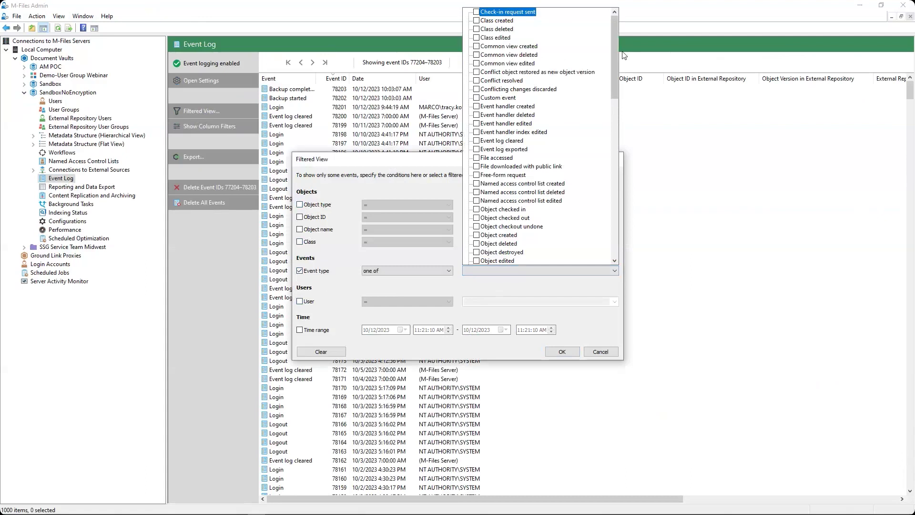
{"action": "left_click_drag", "start_coordinate": [616, 50], "coordinate": [609, 207]}
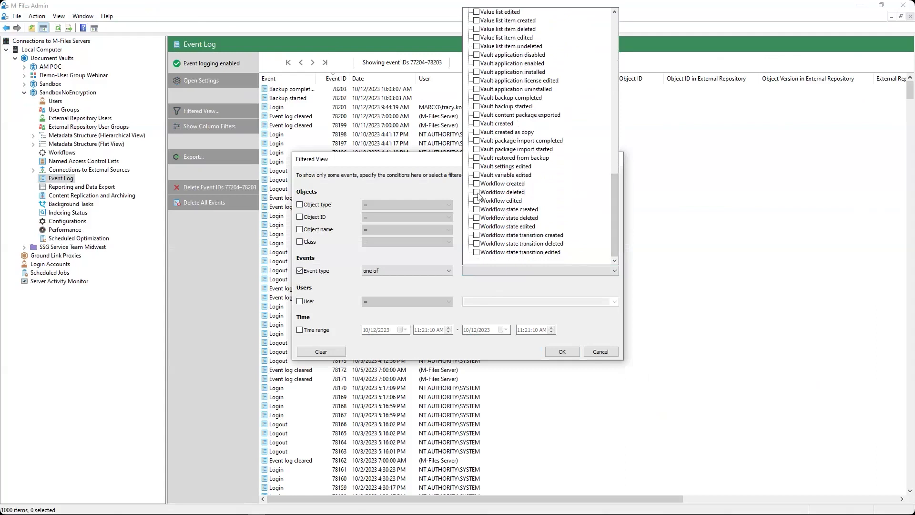
{"action": "left_click_drag", "start_coordinate": [614, 196], "coordinate": [614, 34]}
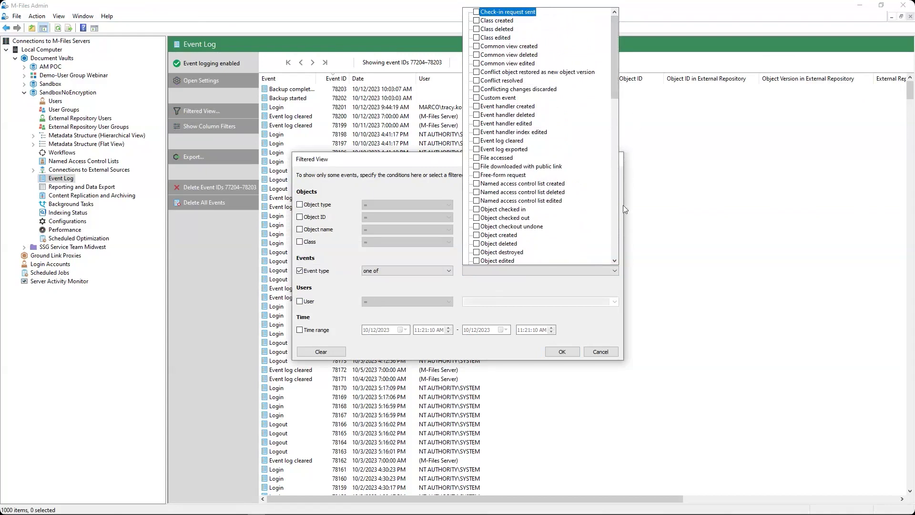
{"action": "left_click", "coordinate": [617, 353]}
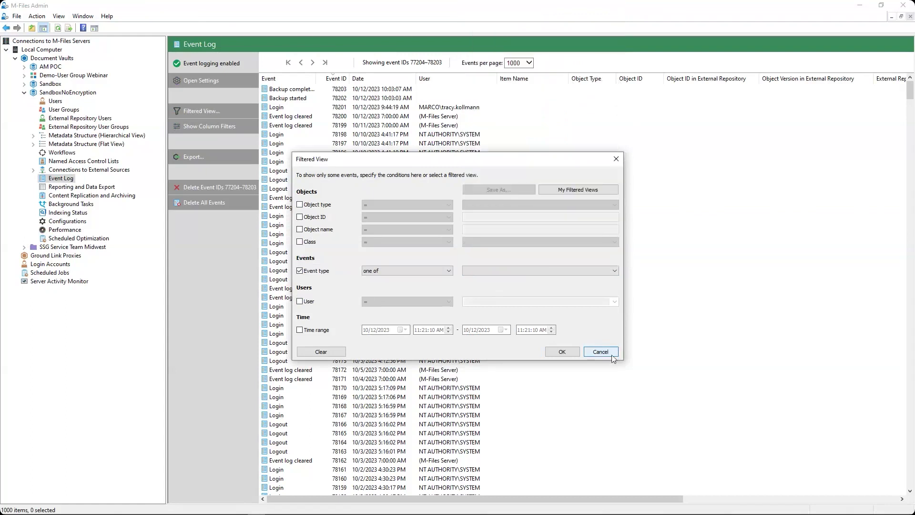
{"action": "left_click", "coordinate": [617, 353]}
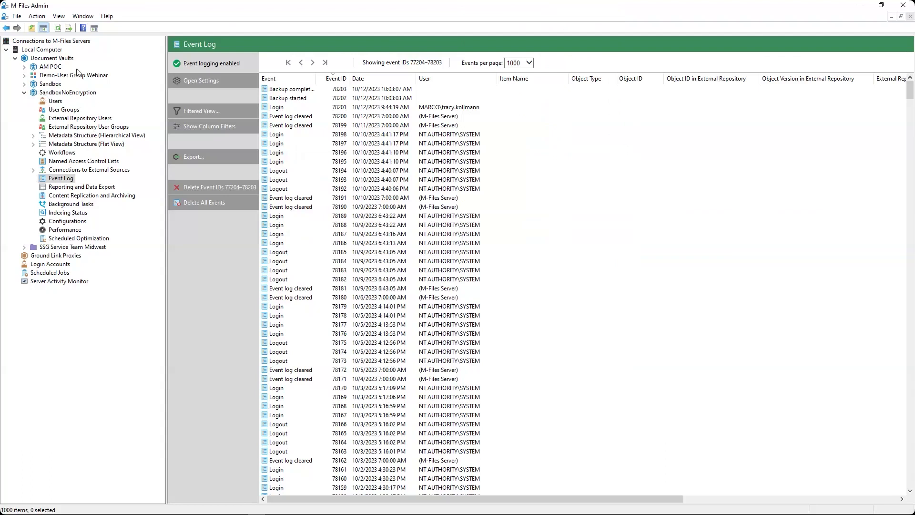
Step: Enable encryption for file data at rest in the SandboxNoEncryption vault's advanced properties, checking its FileData files in File Explorer before applying
{"action": "right_click", "coordinate": [67, 93]}
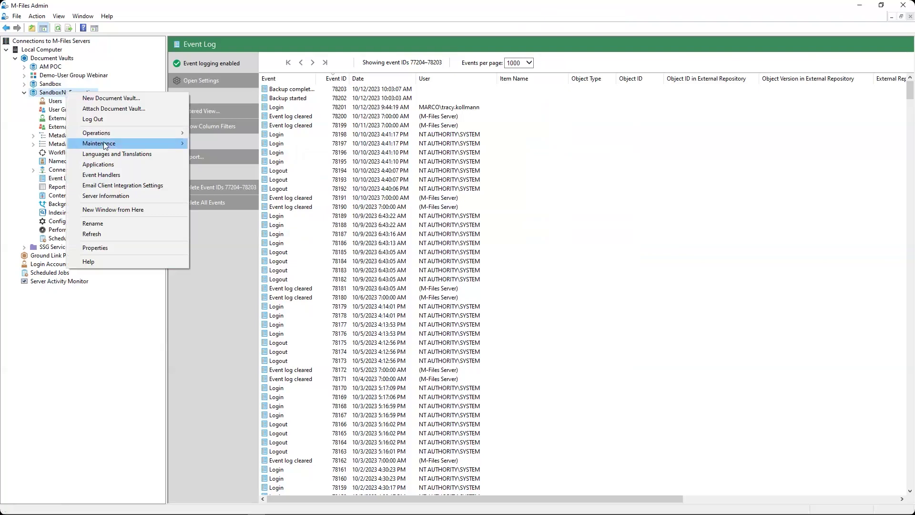
{"action": "left_click", "coordinate": [107, 247]}
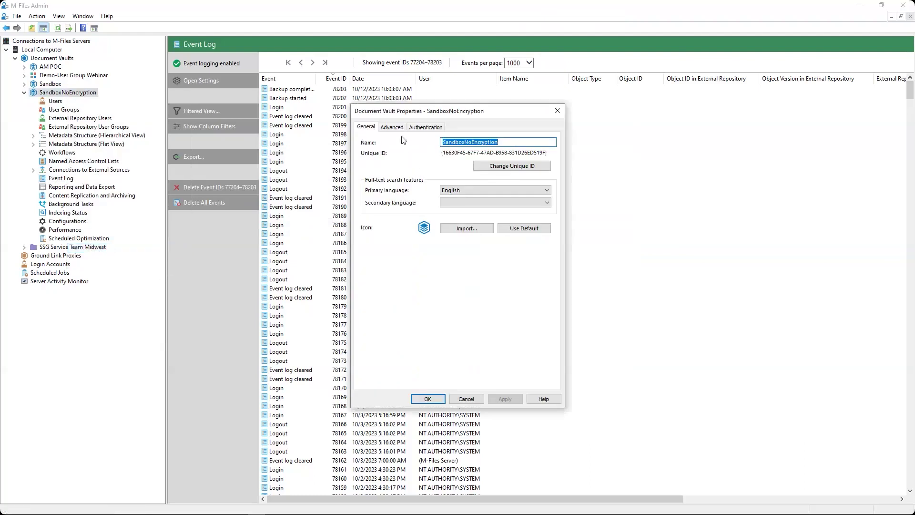
{"action": "left_click", "coordinate": [396, 126]}
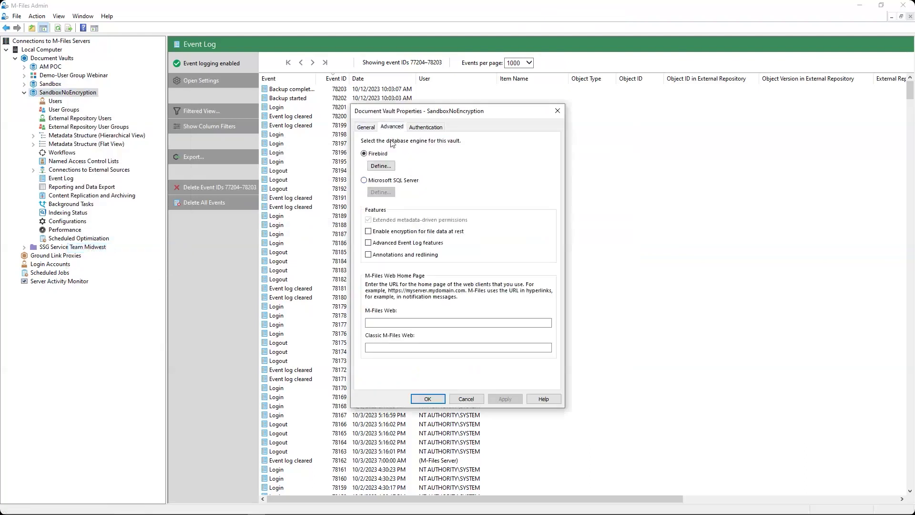
{"action": "left_click", "coordinate": [428, 235]}
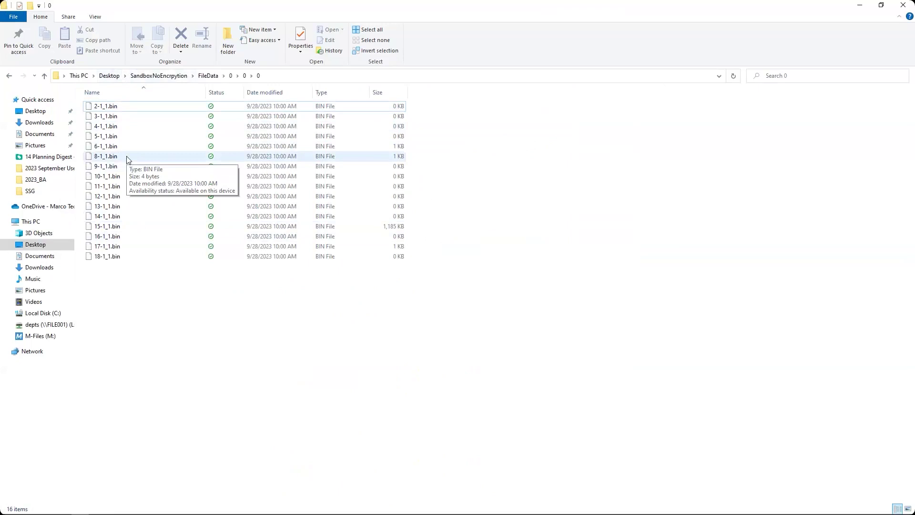
{"action": "left_click", "coordinate": [863, 7]}
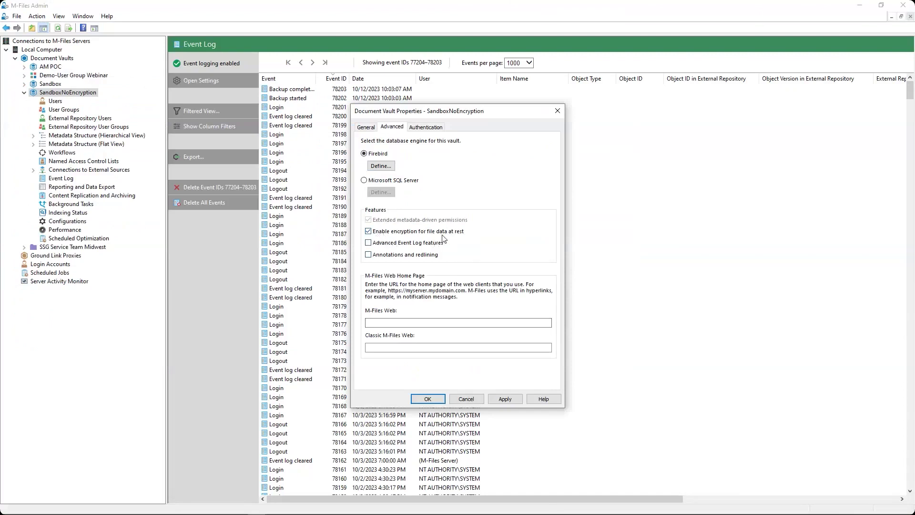
{"action": "left_click", "coordinate": [419, 400]}
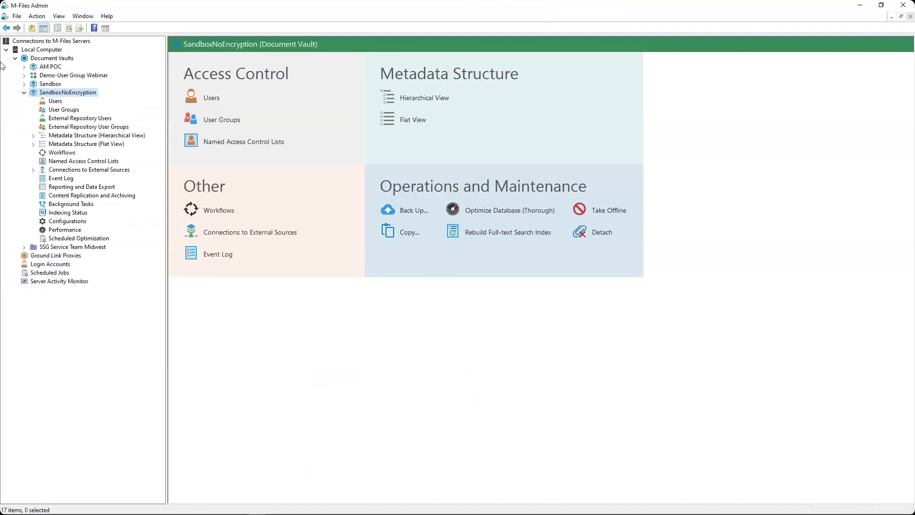
Step: Update the encryption status of the SandboxNoEncryption vault's existing files, and inspect its FileData folder in File Explorer
{"action": "right_click", "coordinate": [41, 93]}
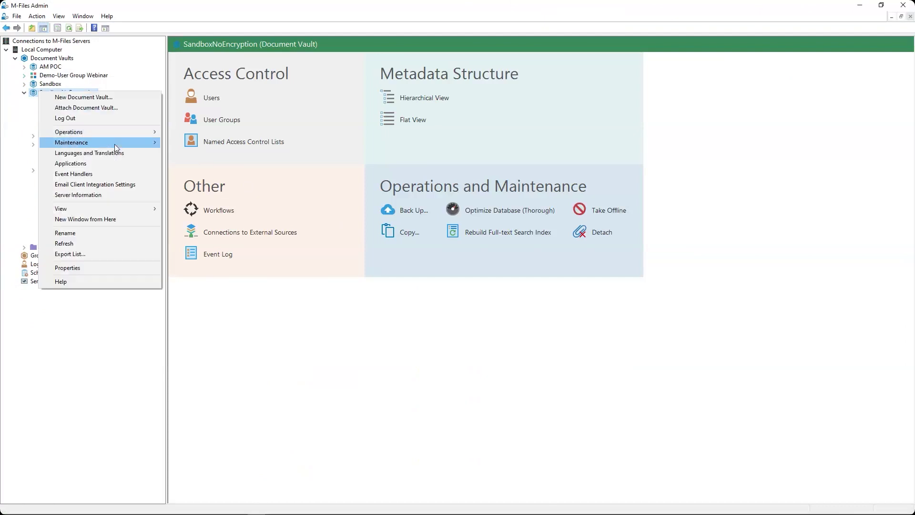
{"action": "mouse_move", "coordinate": [114, 144]}
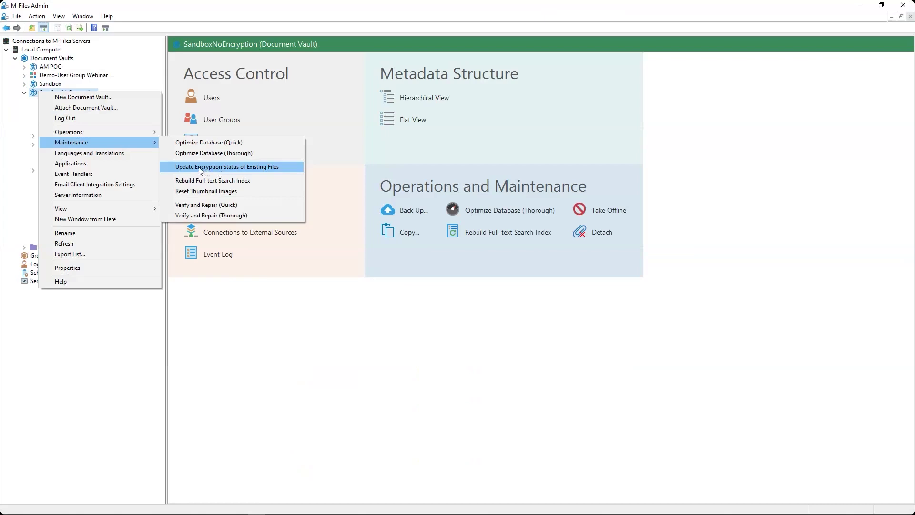
{"action": "left_click", "coordinate": [199, 166]}
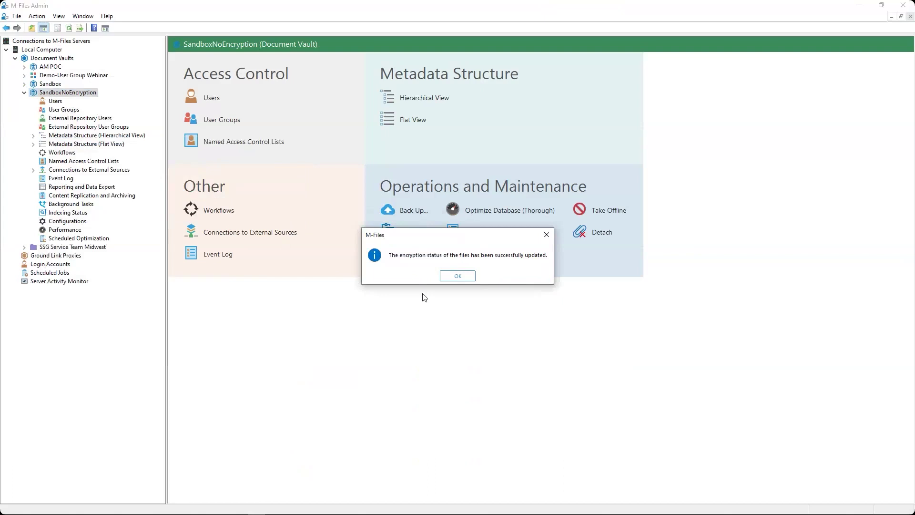
{"action": "left_click", "coordinate": [456, 279]}
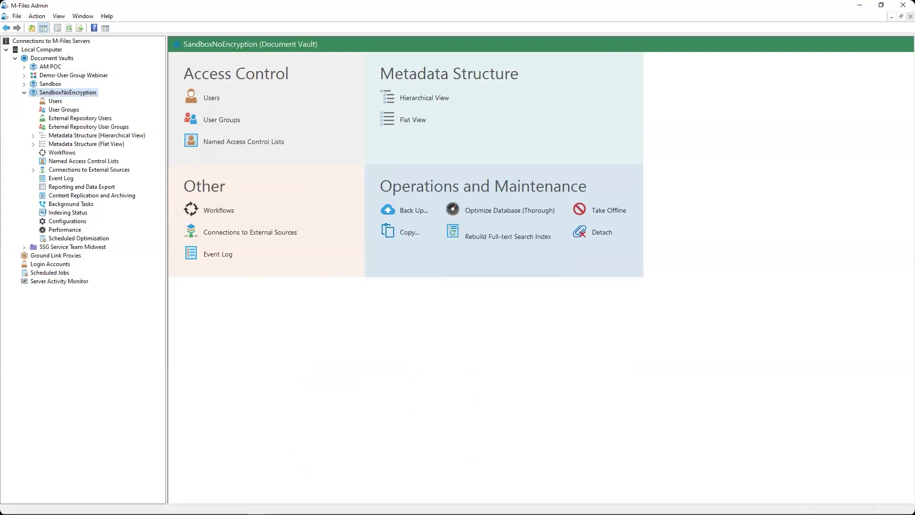
{"action": "key", "text": "alt+Tab"}
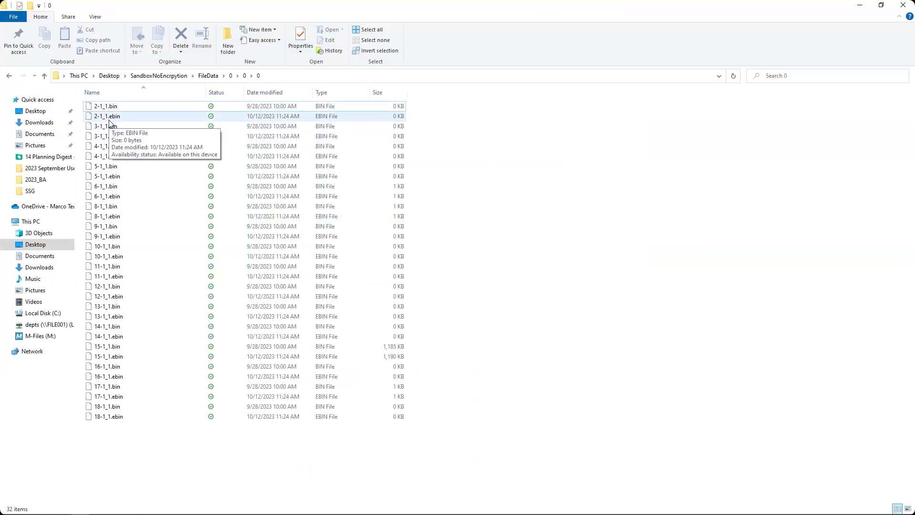
{"action": "left_click", "coordinate": [859, 5]}
Step: Start a thorough database optimization of the SandboxNoEncryption vault and accept that the vault is taken offline
{"action": "right_click", "coordinate": [87, 93]}
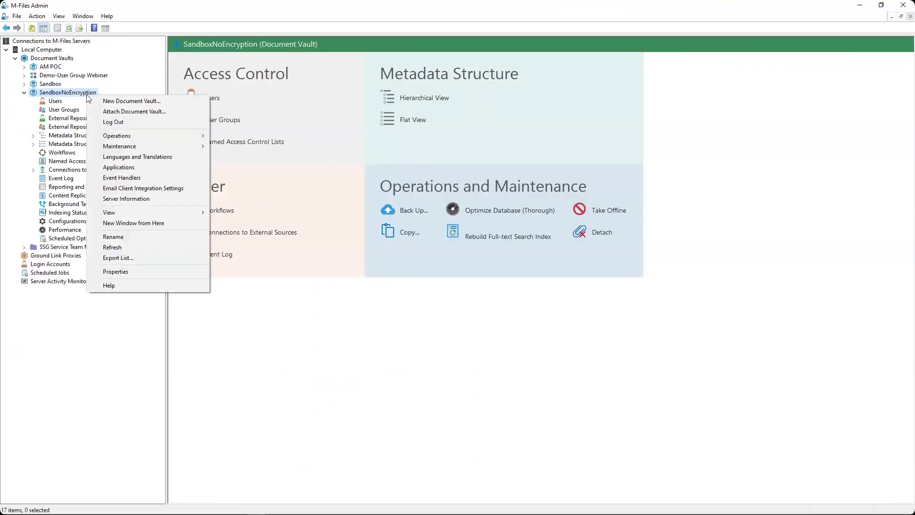
{"action": "mouse_move", "coordinate": [138, 149]}
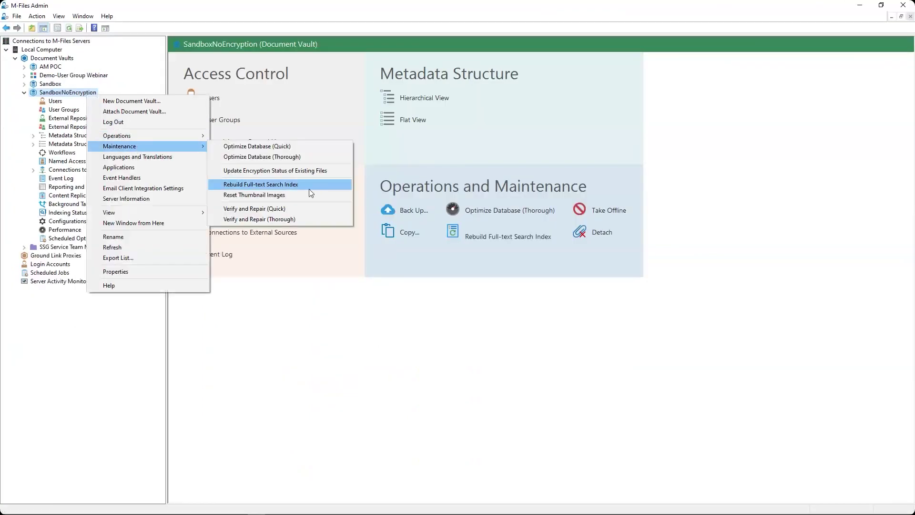
{"action": "left_click", "coordinate": [250, 162]}
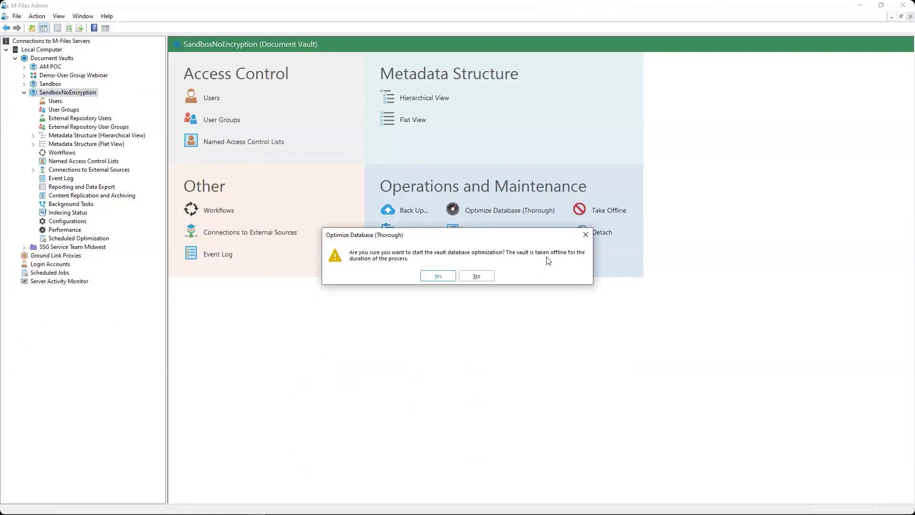
{"action": "left_click", "coordinate": [438, 277]}
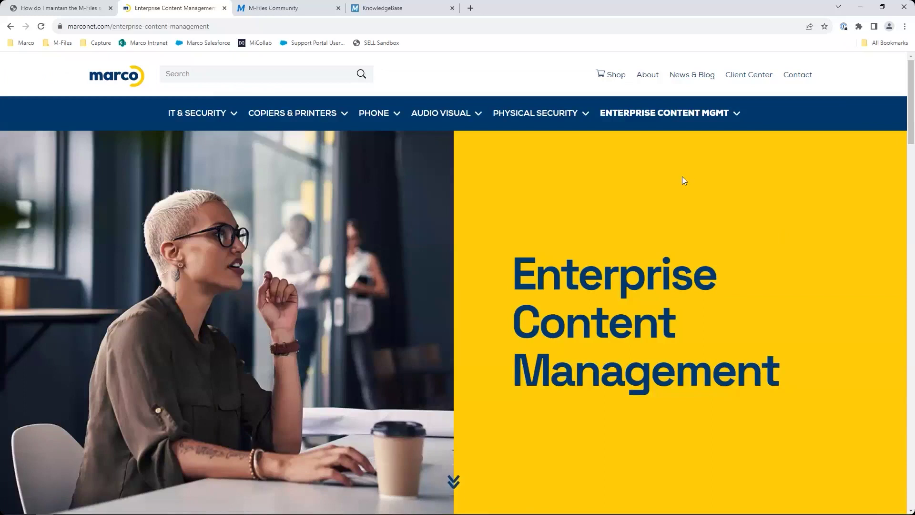
Step: View the M-Files server maintenance guide in Chrome, and open the release notes from the M-Files Community product resources
{"action": "left_click", "coordinate": [38, 7]}
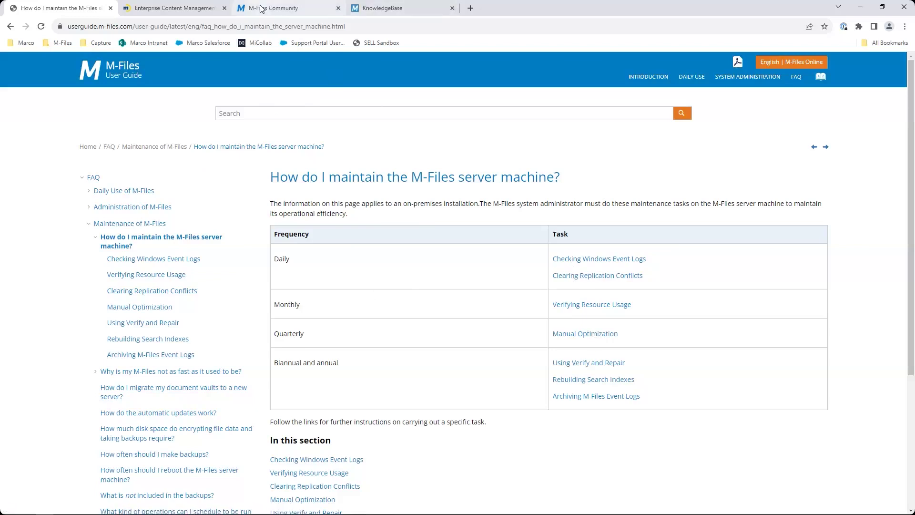
{"action": "mouse_move", "coordinate": [261, 8]}
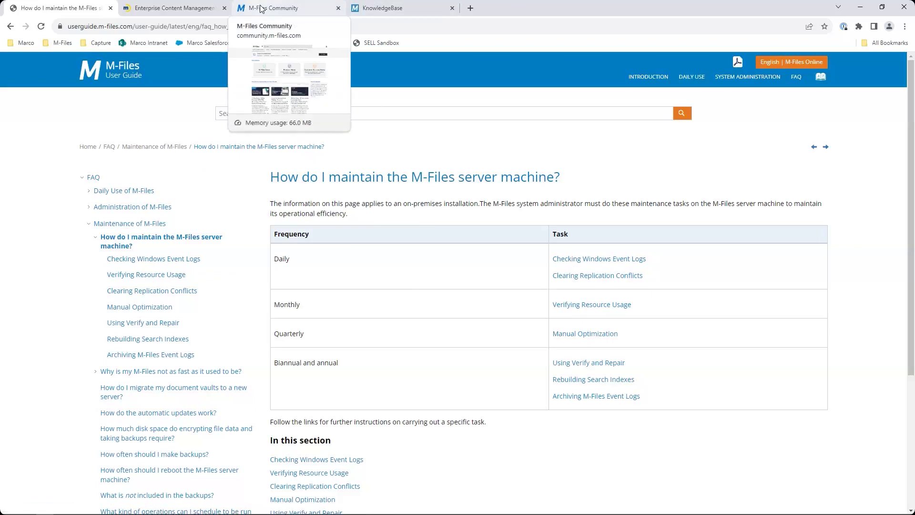
{"action": "left_click", "coordinate": [261, 9]}
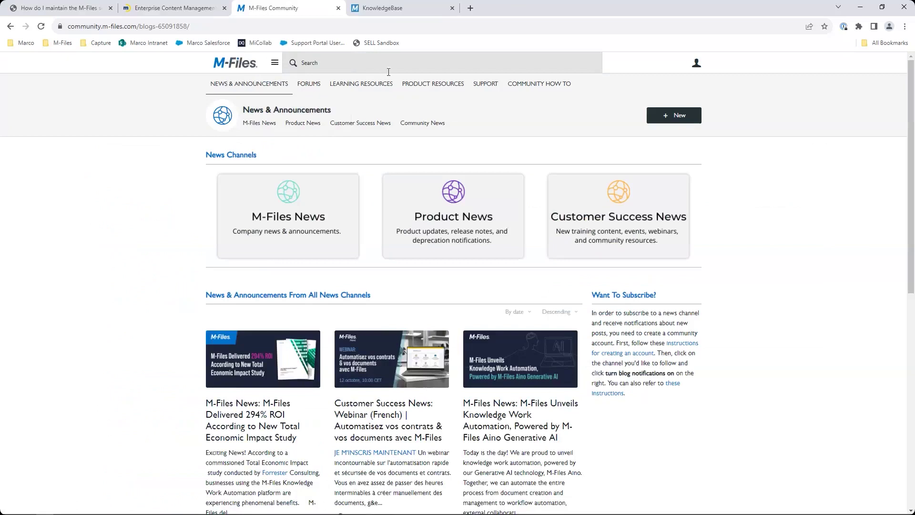
{"action": "left_click", "coordinate": [439, 84]}
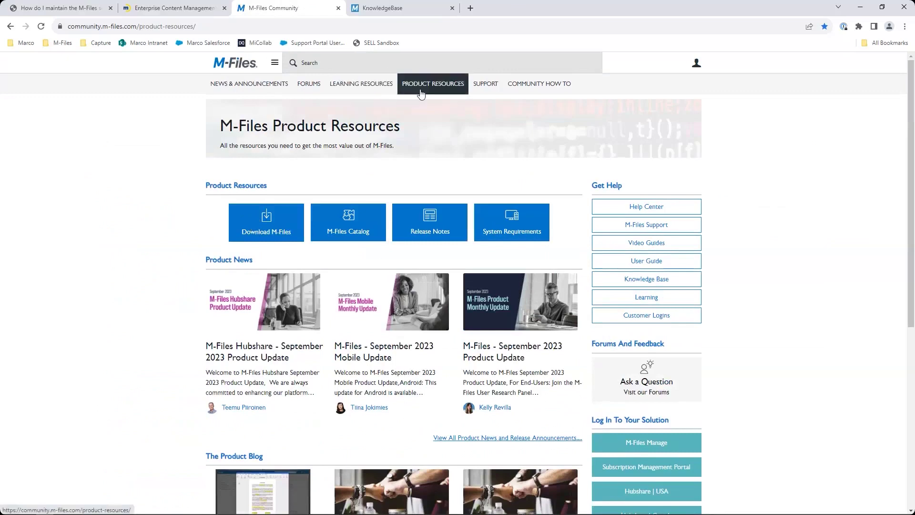
{"action": "left_click", "coordinate": [421, 234]}
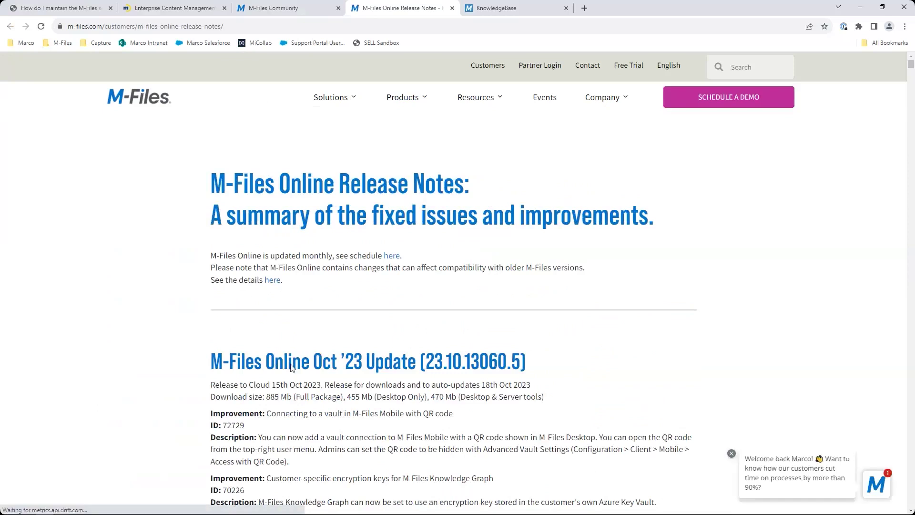
Step: From Marco's M-Files Solution page, open the Knowledge Base and its Enterprise Content Management category
{"action": "left_click", "coordinate": [198, 5]}
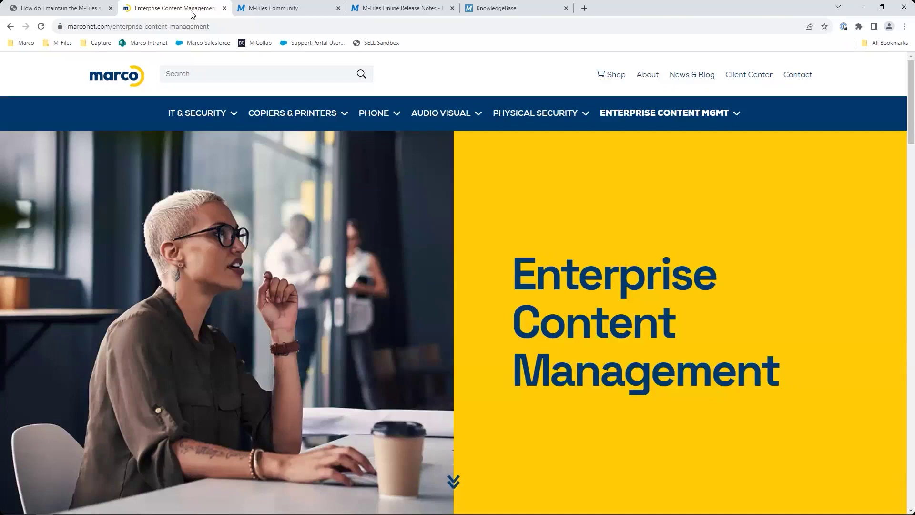
{"action": "mouse_move", "coordinate": [648, 114]}
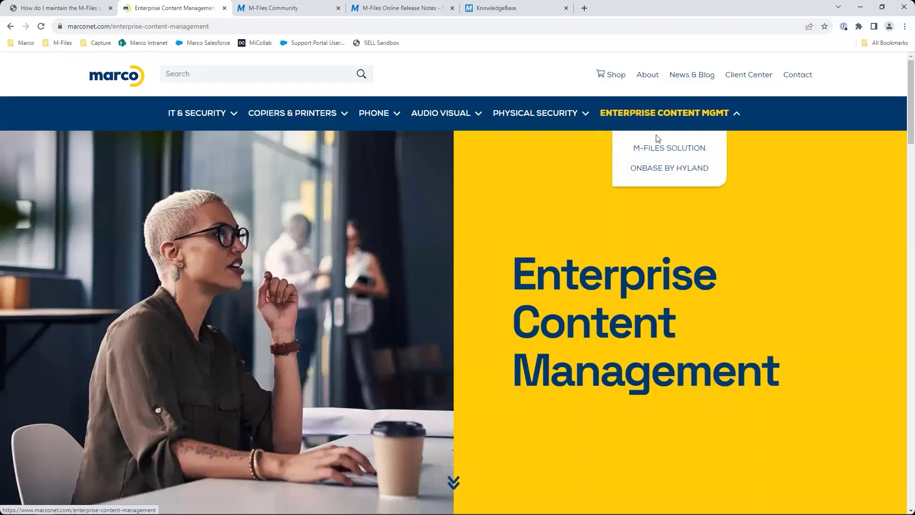
{"action": "left_click", "coordinate": [660, 153]}
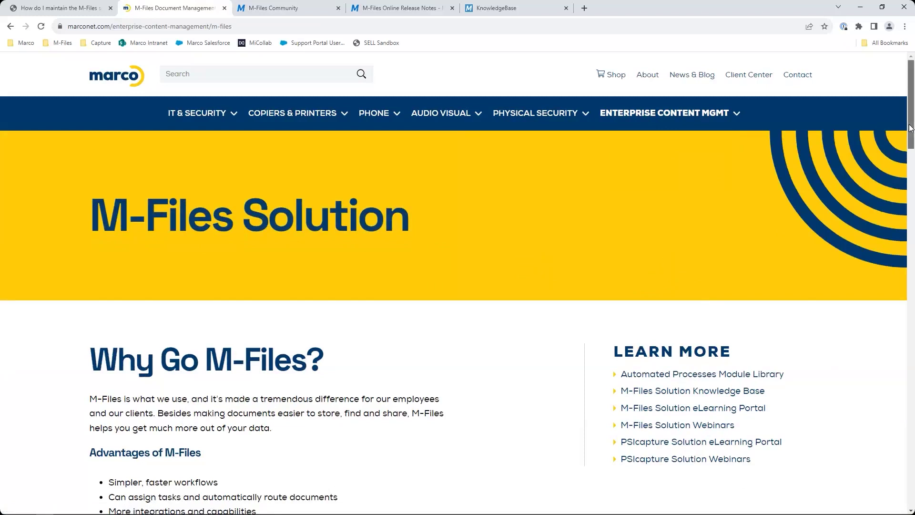
{"action": "left_click_drag", "start_coordinate": [911, 127], "coordinate": [900, 504]}
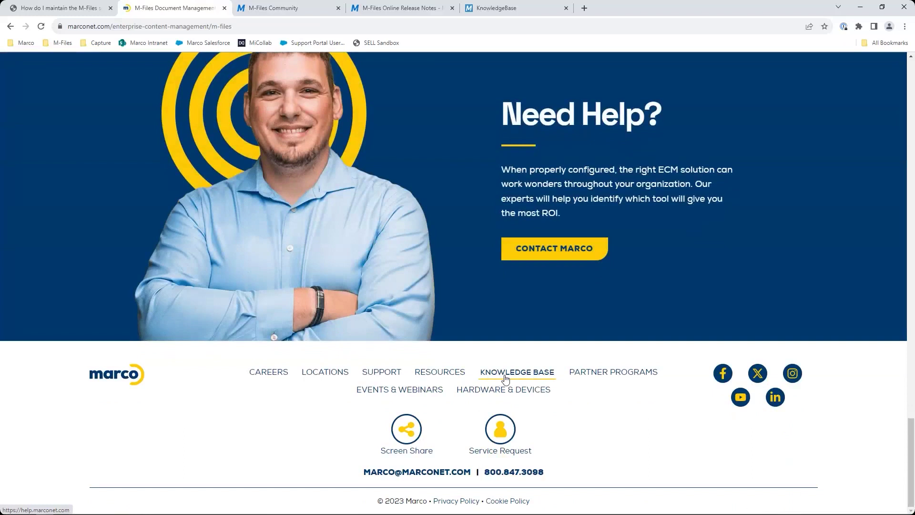
{"action": "left_click", "coordinate": [506, 379]}
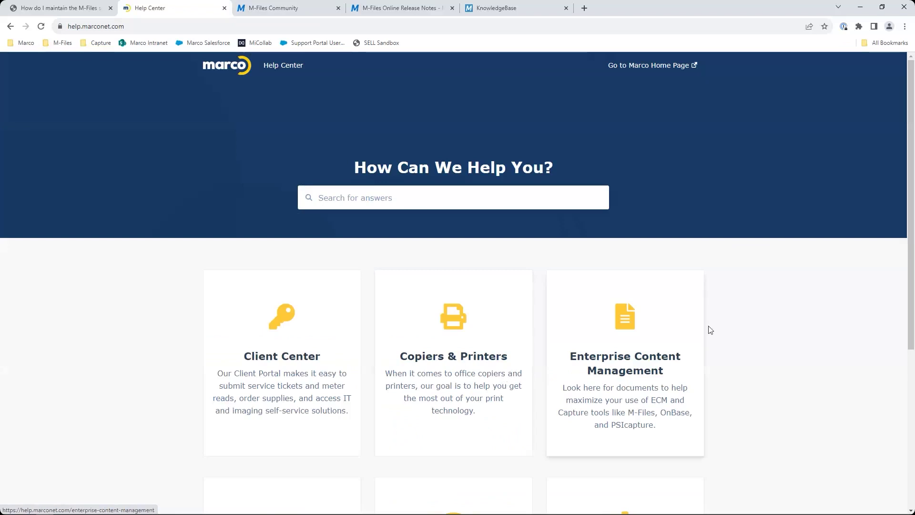
{"action": "left_click", "coordinate": [677, 406]}
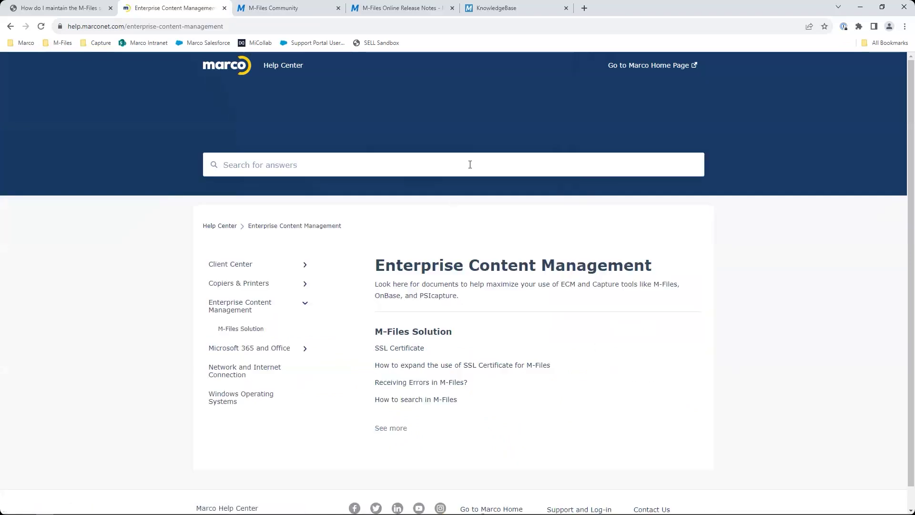
{"action": "type", "text": "bar"}
{"action": "key", "text": "BackSpace"}
{"action": "key", "text": "BackSpace"}
{"action": "key", "text": "BackSpace"}
Step: Expand the full list of M-Files Solution articles and search the help center for "pin"
{"action": "left_click", "coordinate": [395, 429]}
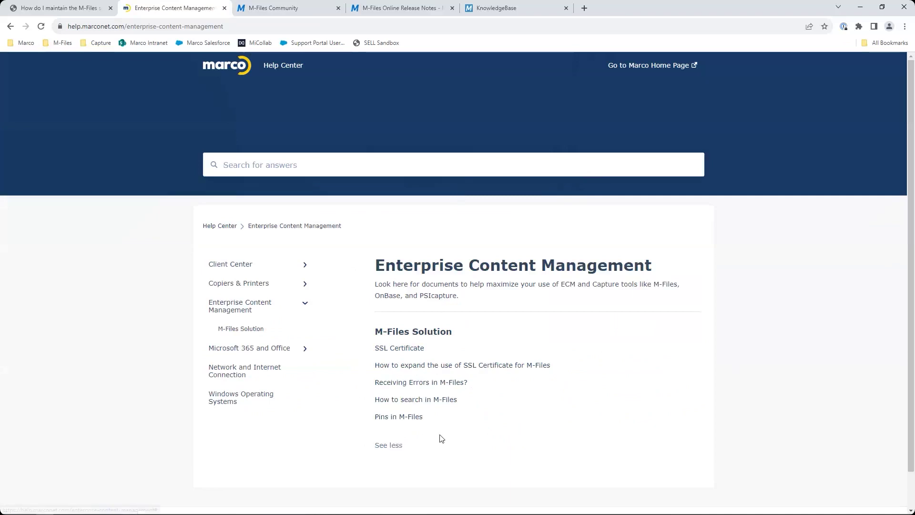
{"action": "left_click", "coordinate": [269, 167]}
{"action": "type", "text": "pin"}
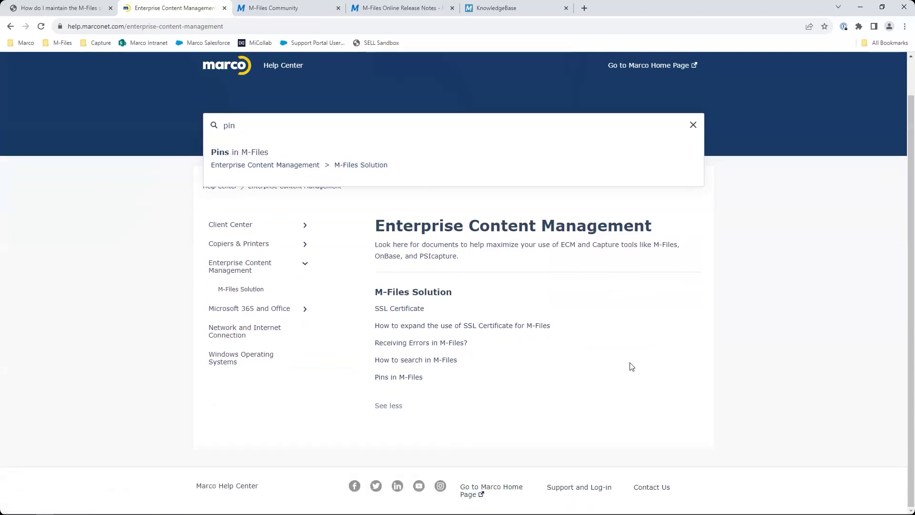
Step: Revisit the M-Files server maintenance guide, and browse the upcoming events on Marco's Events & Webinars page
{"action": "left_click", "coordinate": [42, 8]}
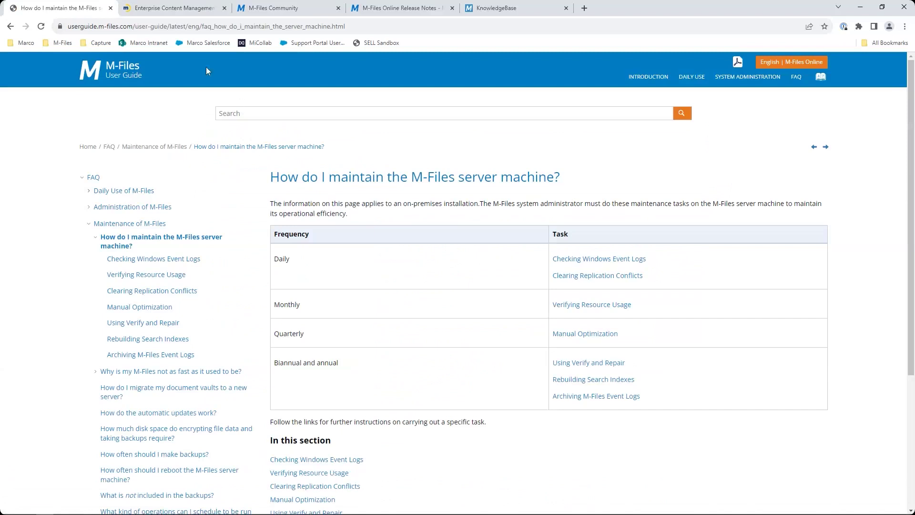
{"action": "left_click", "coordinate": [202, 10]}
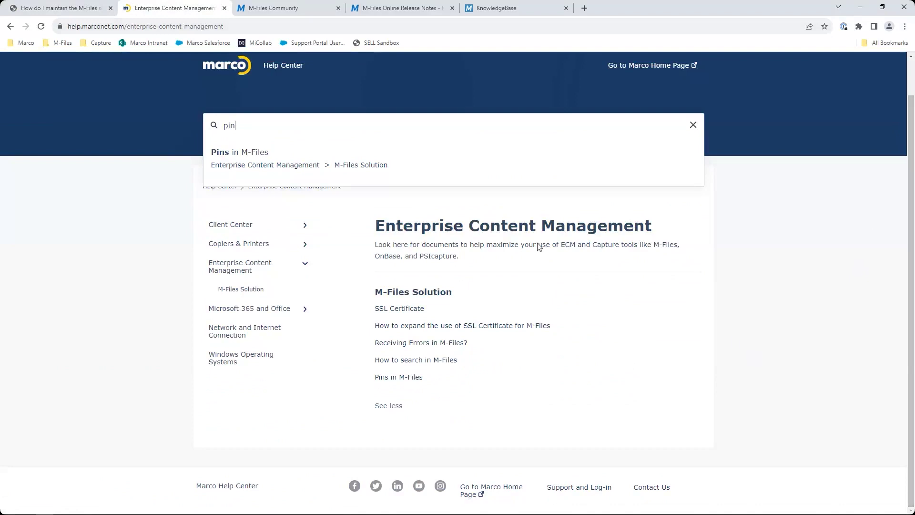
{"action": "left_click", "coordinate": [11, 27]}
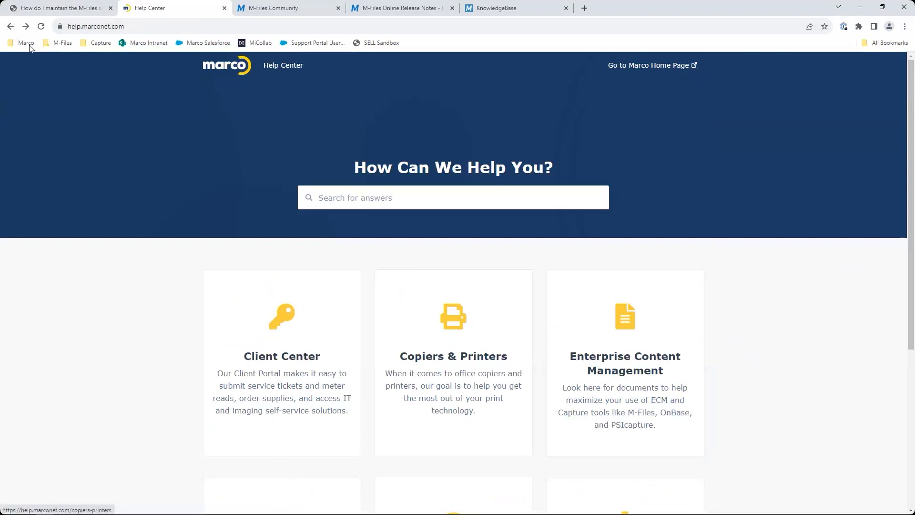
{"action": "left_click", "coordinate": [11, 27]}
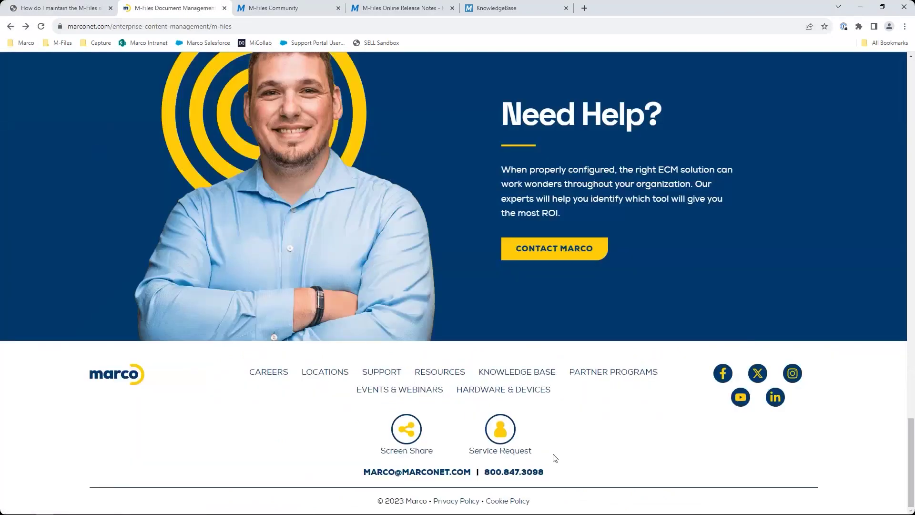
{"action": "left_click", "coordinate": [381, 398]}
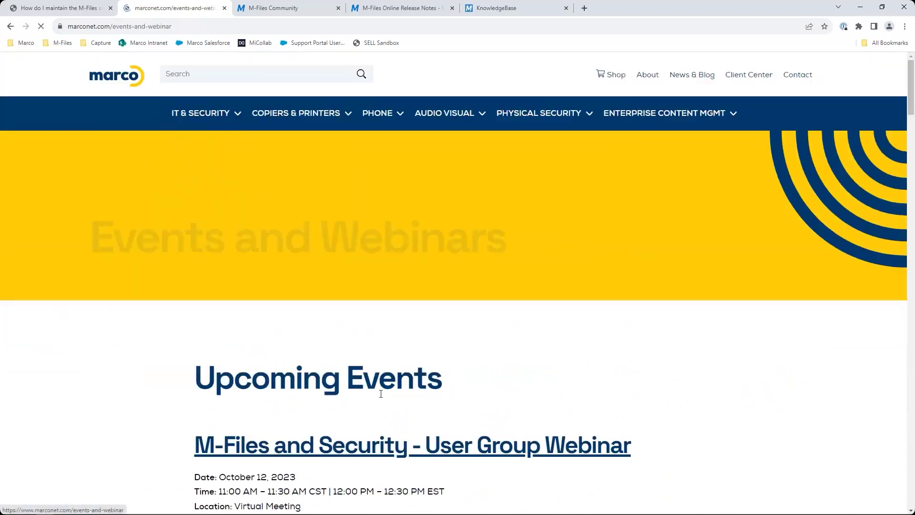
{"action": "scroll", "coordinate": [453, 374], "scroll_direction": "down", "scroll_amount": 4}
{"action": "scroll", "coordinate": [457, 373], "scroll_direction": "down", "scroll_amount": 3}
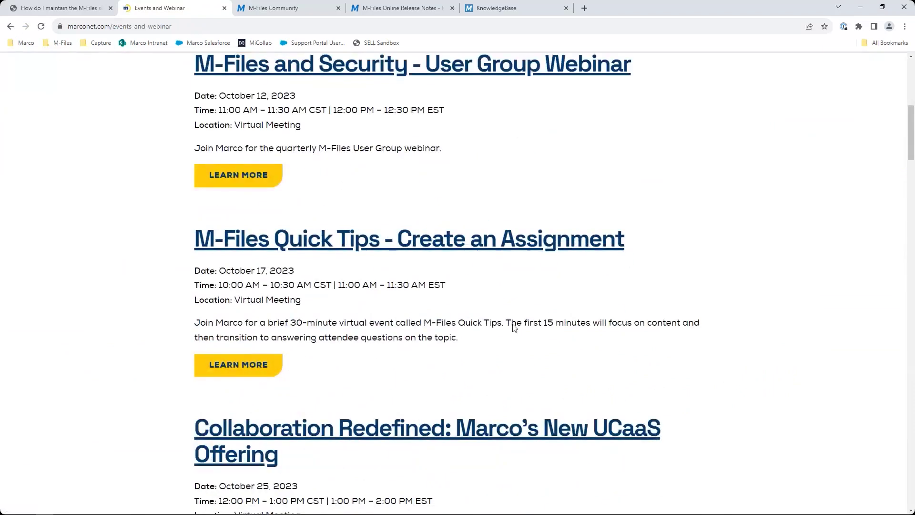